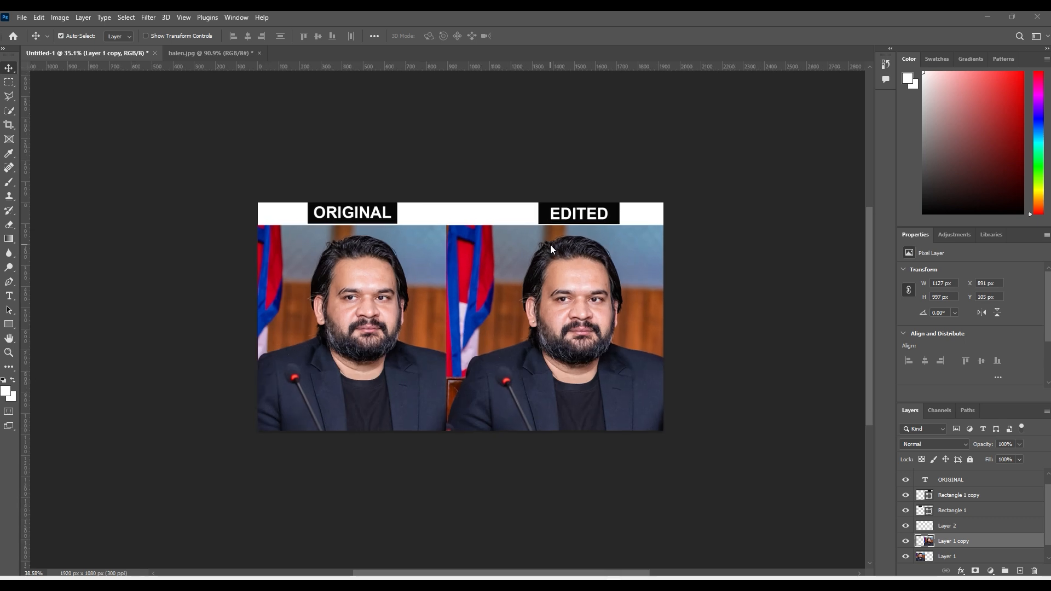
scroll(551, 248, up, 1)
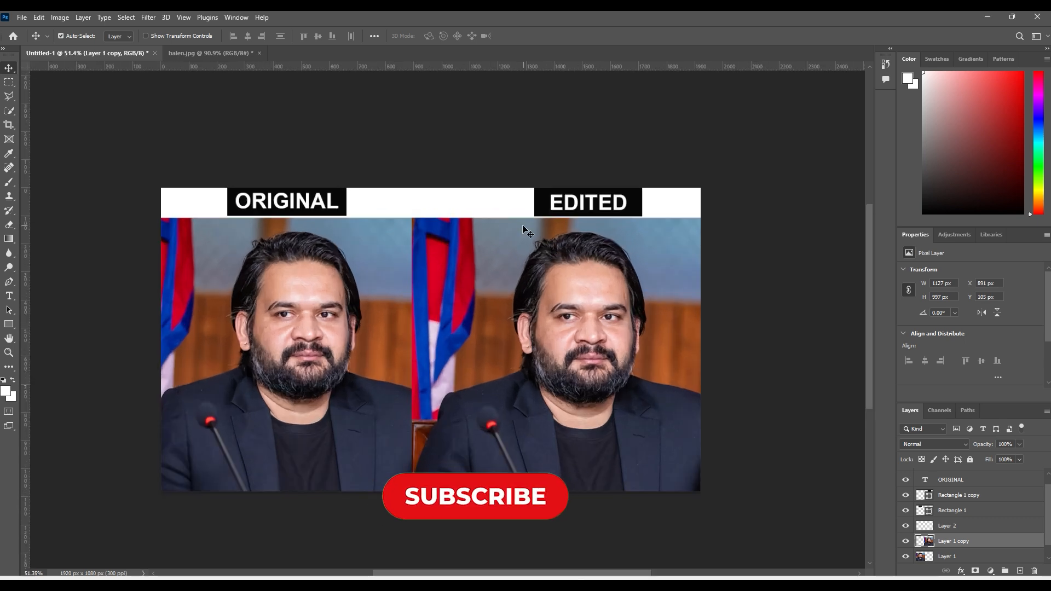
scroll(510, 261, down, 2)
scroll(510, 261, up, 3)
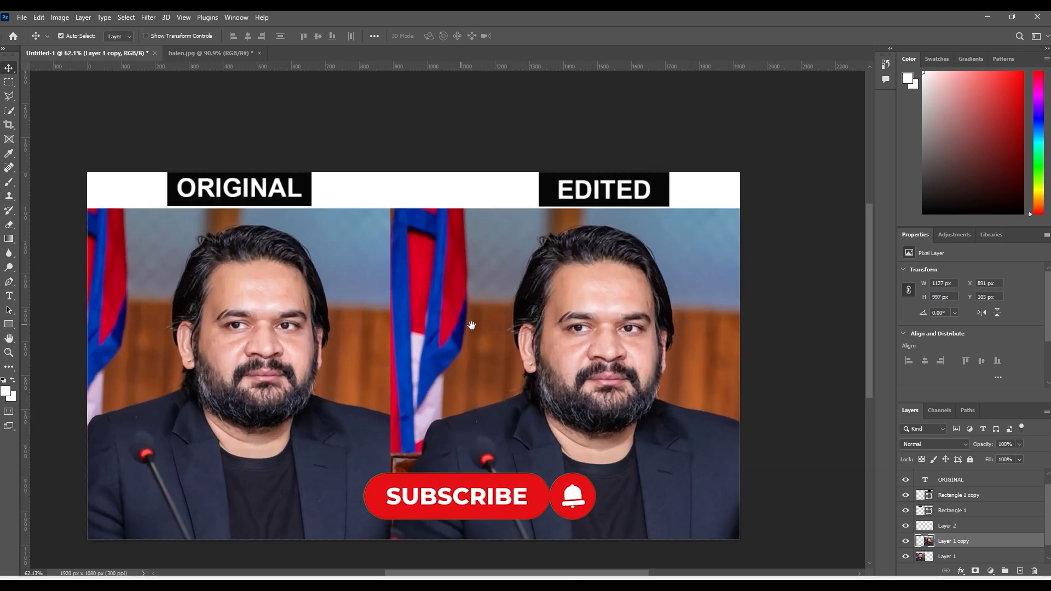
scroll(512, 267, down, 2)
scroll(500, 268, up, 3)
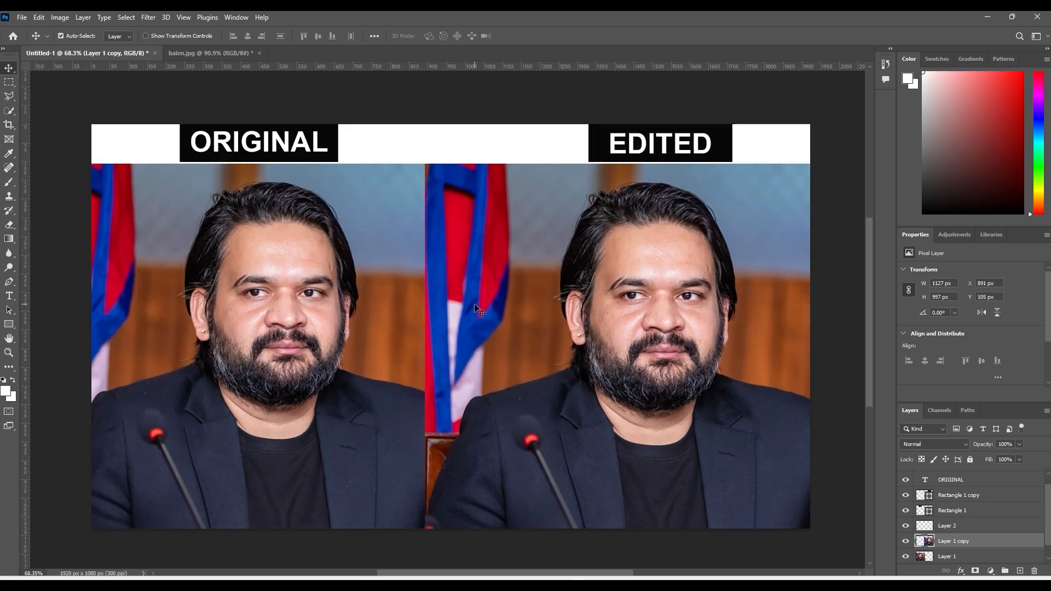
scroll(475, 307, down, 1)
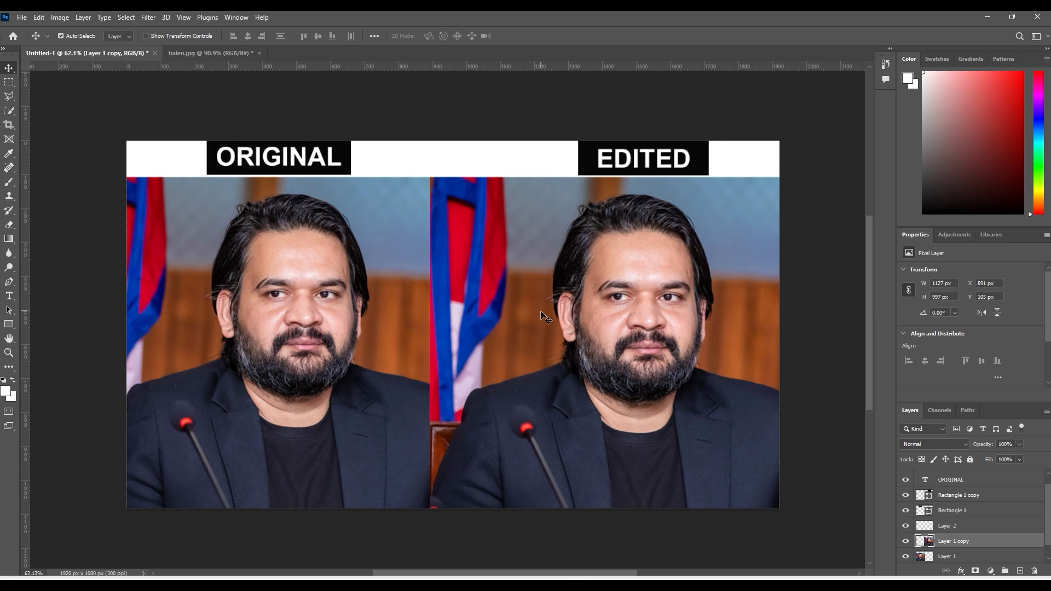
Step: Open the Camera Raw Filter for the Layer 1 copy photo under the EDITED label
right_click(582, 272)
click(591, 280)
key(ctrl)
key(shift+ctrl+a)
right_click(587, 300)
click(624, 240)
scroll(566, 279, down, 8)
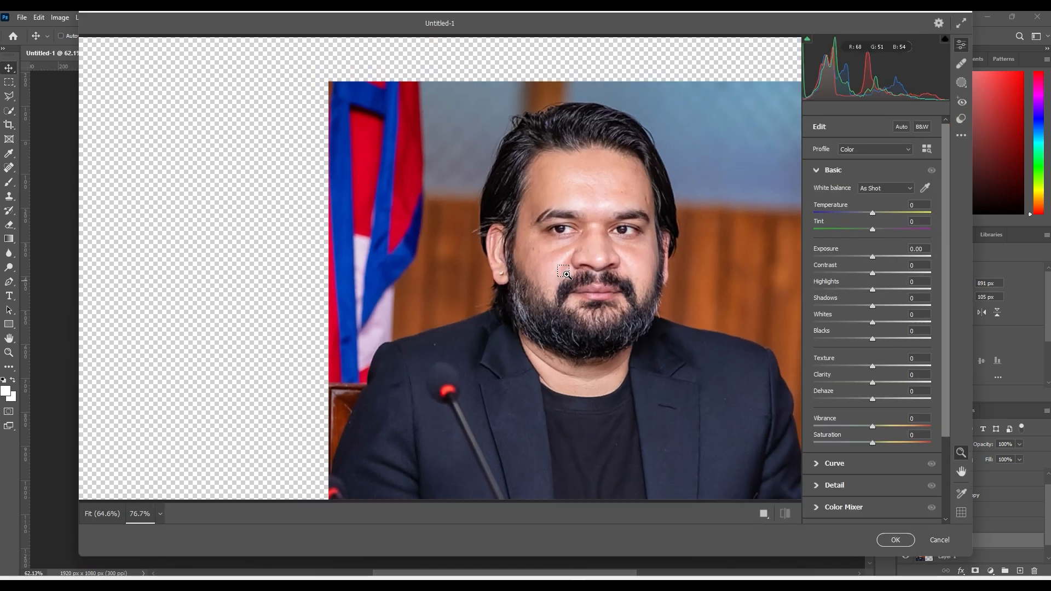
Step: Examine the portrait's face and suit up close in the Camera Raw preview
key(space)
drag(602, 278, 514, 262)
scroll(513, 261, down, 1)
scroll(514, 262, up, 2)
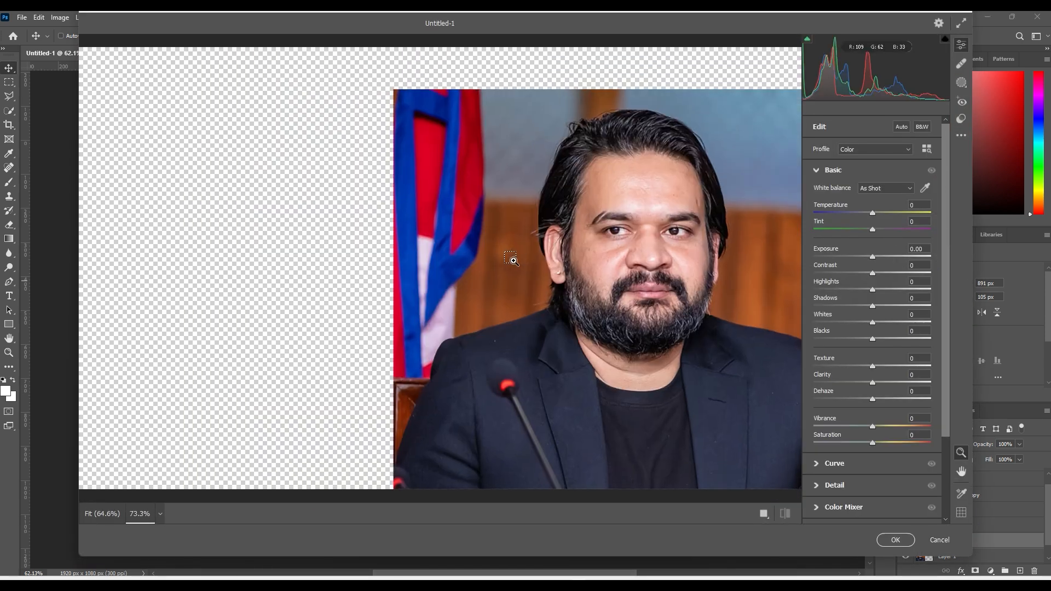
key(space)
drag(632, 288, 452, 228)
scroll(519, 245, up, 1)
key(space)
drag(577, 255, 493, 254)
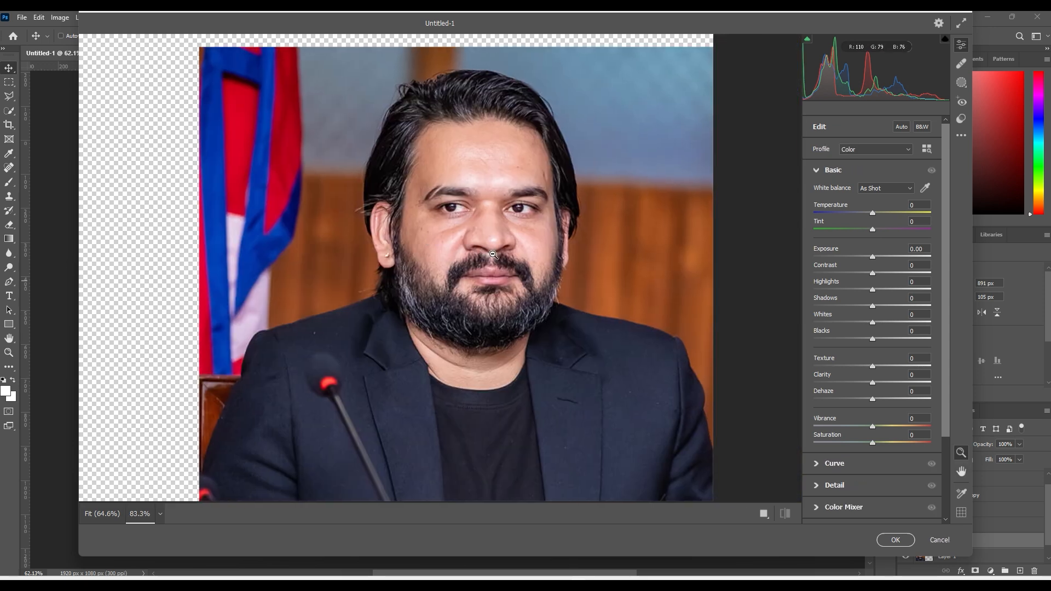
key(alt)
alt+click(548, 249)
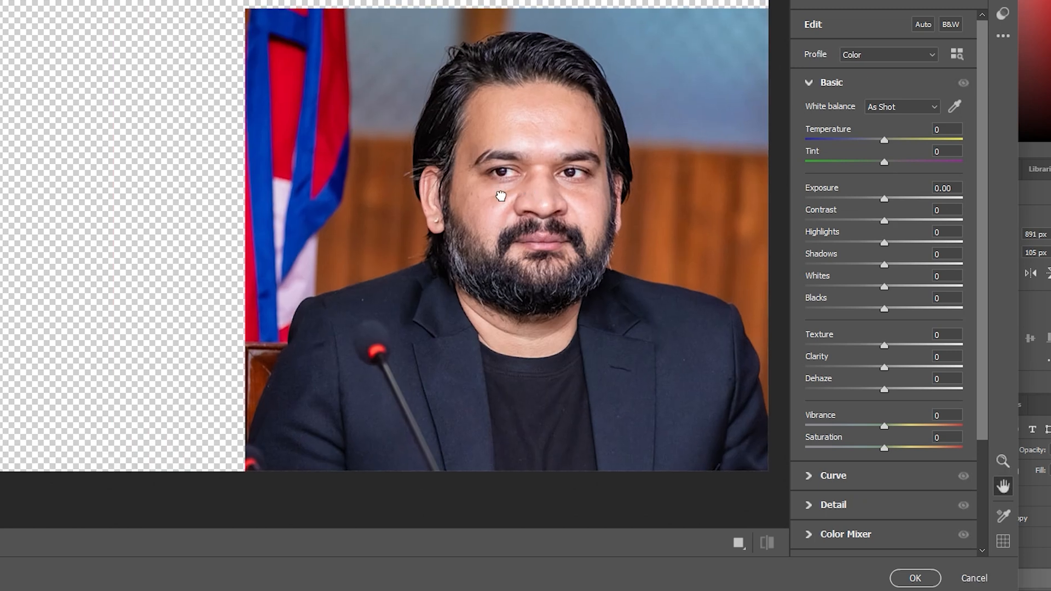
drag(501, 196, 404, 194)
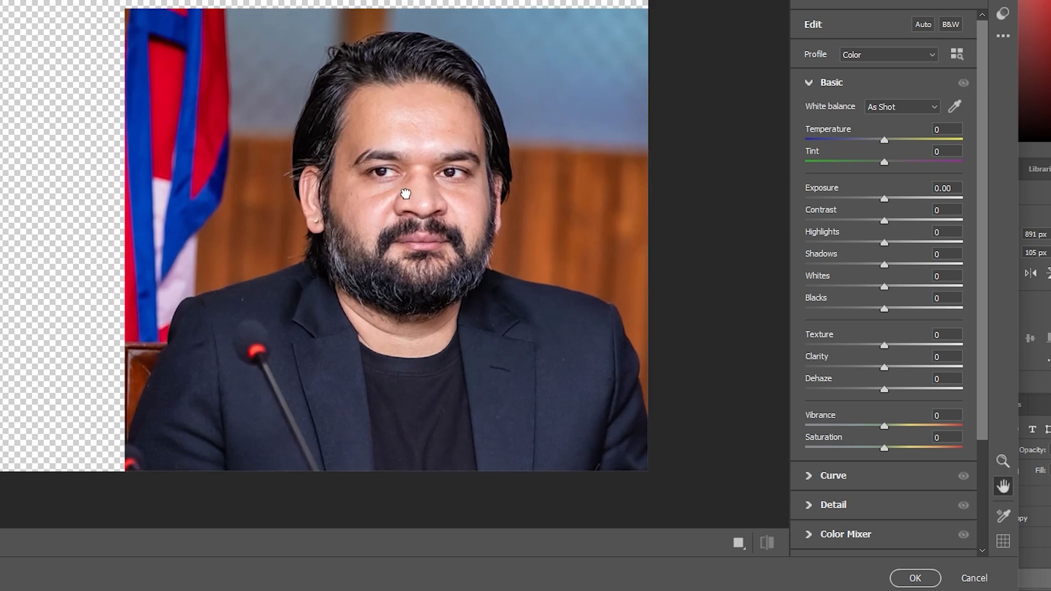
click(483, 189)
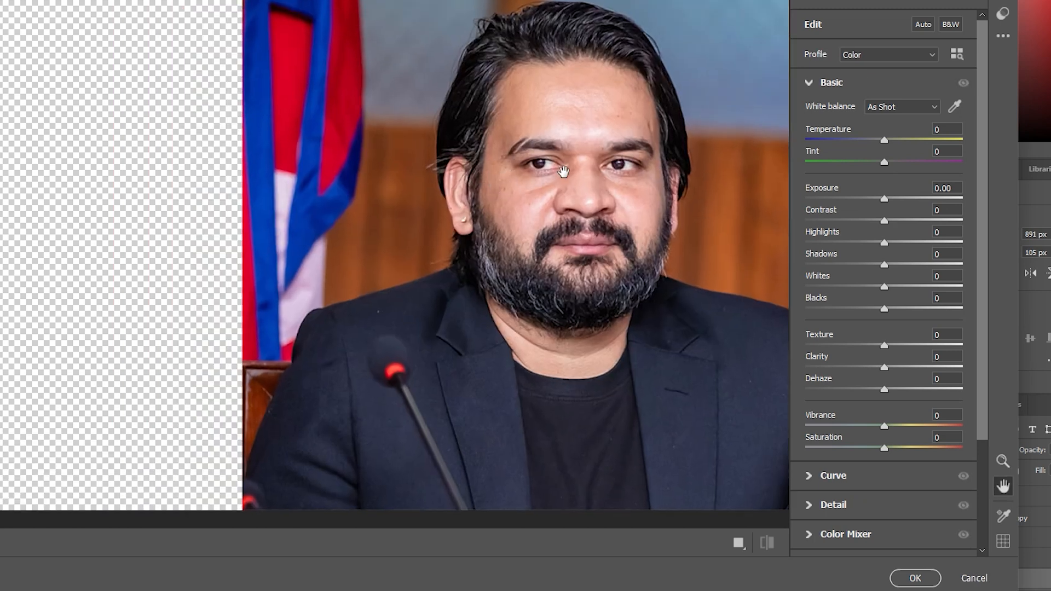
drag(707, 210, 543, 211)
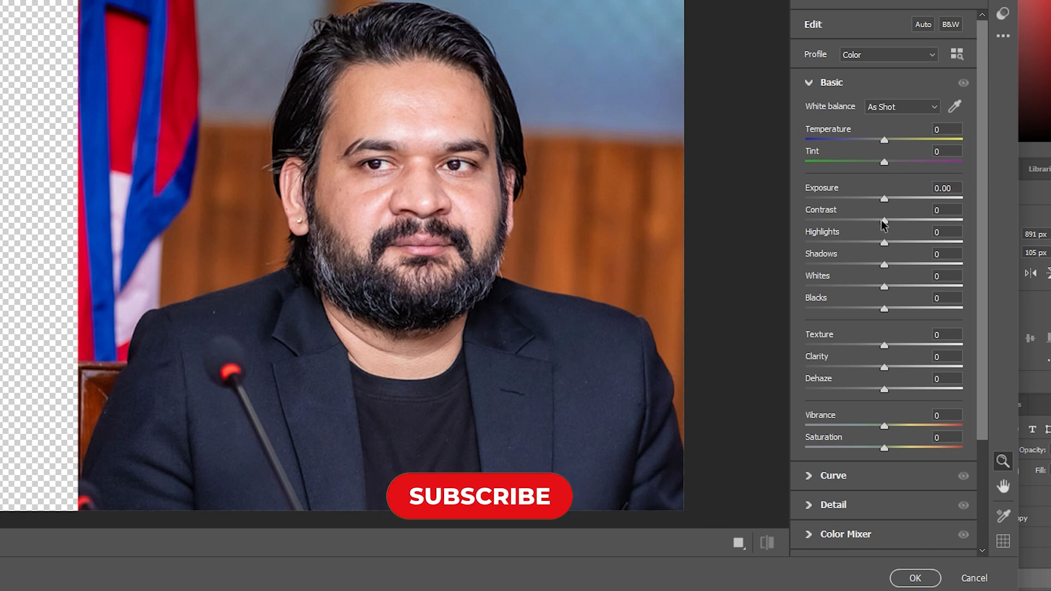
Step: Set the portrait's Contrast to +27, Shadows to -6, Whites to -18 and Blacks to -24
drag(882, 220, 903, 223)
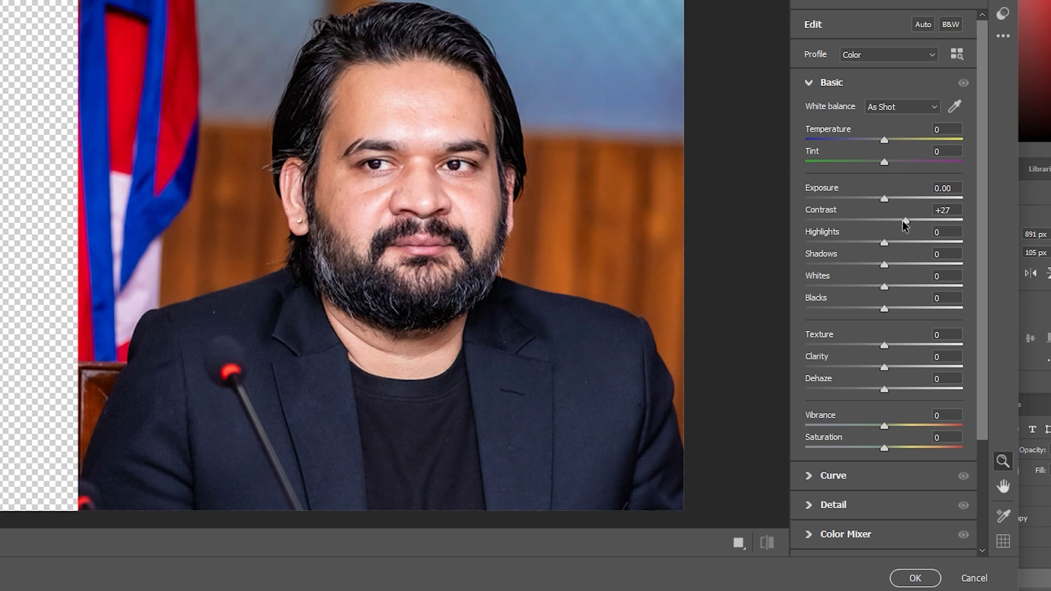
scroll(886, 243, down, 3)
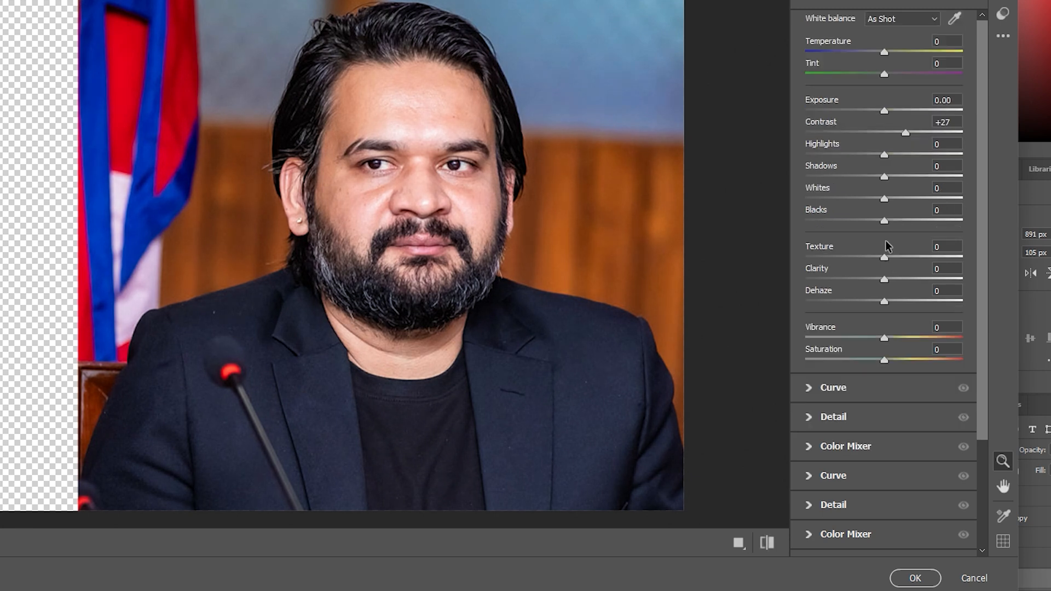
scroll(885, 224, up, 3)
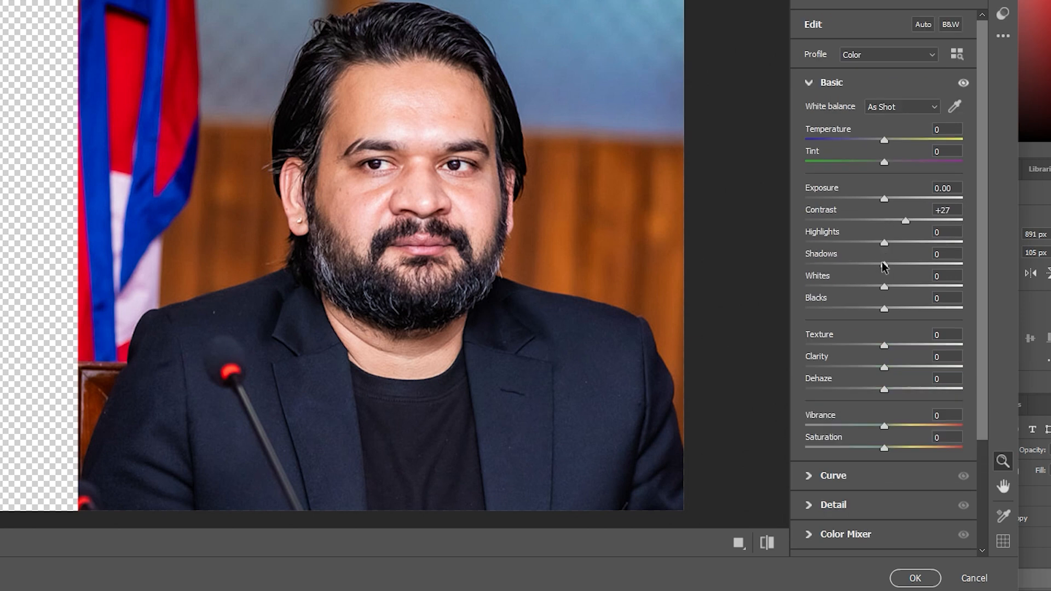
drag(885, 267, 876, 260)
drag(884, 285, 865, 307)
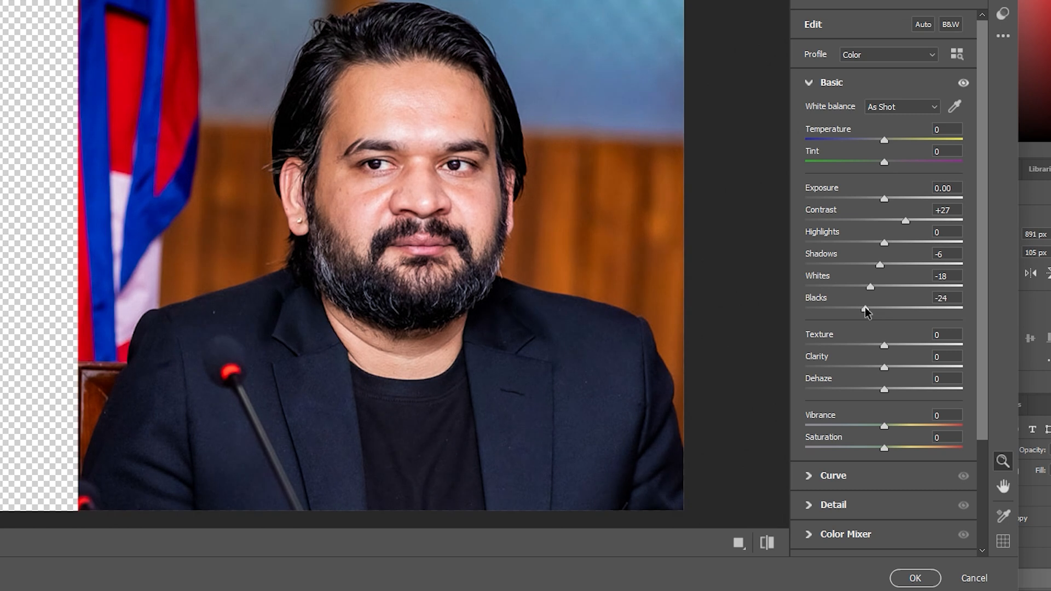
Step: Set the portrait's Texture to +11, Clarity to +29 and Dehaze to +15
scroll(874, 337, down, 3)
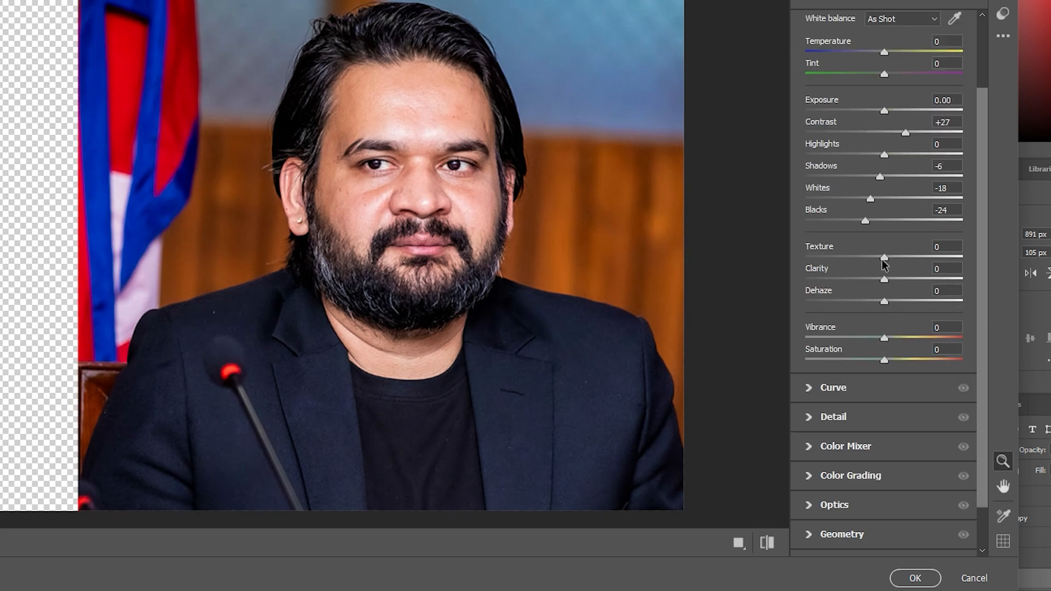
drag(884, 257, 891, 257)
drag(884, 280, 907, 283)
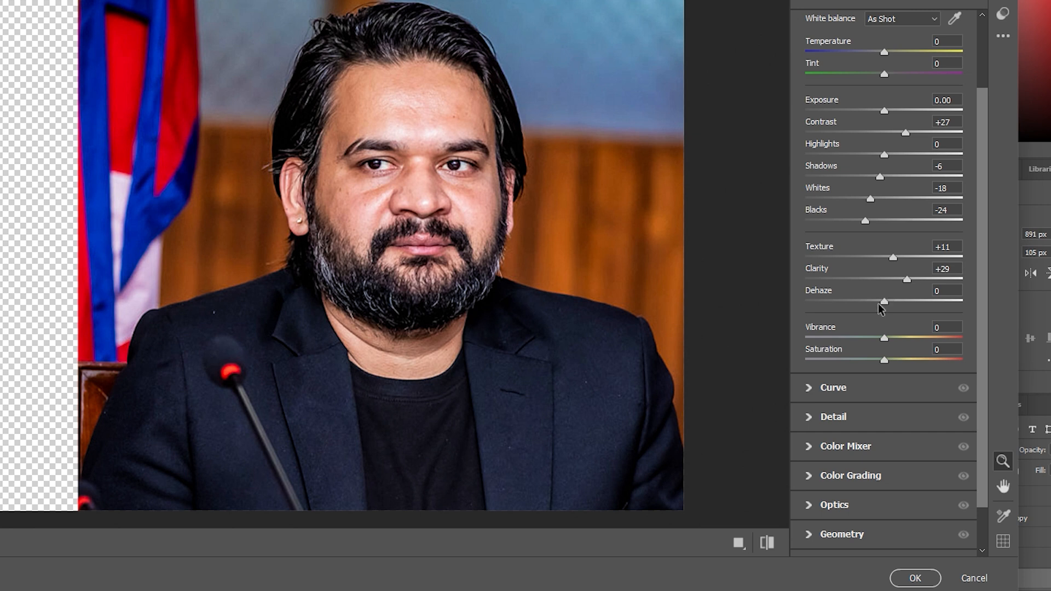
drag(883, 299, 894, 299)
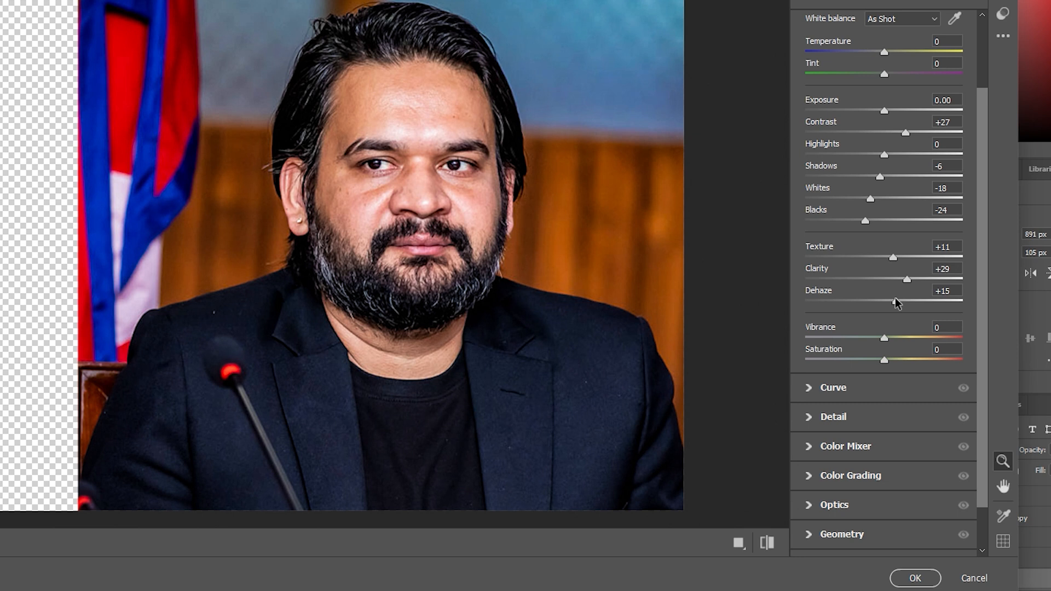
Step: Set Sharpening to 49 and Noise Reduction to 26, and raise Color Noise Reduction slightly
scroll(895, 298, down, 1)
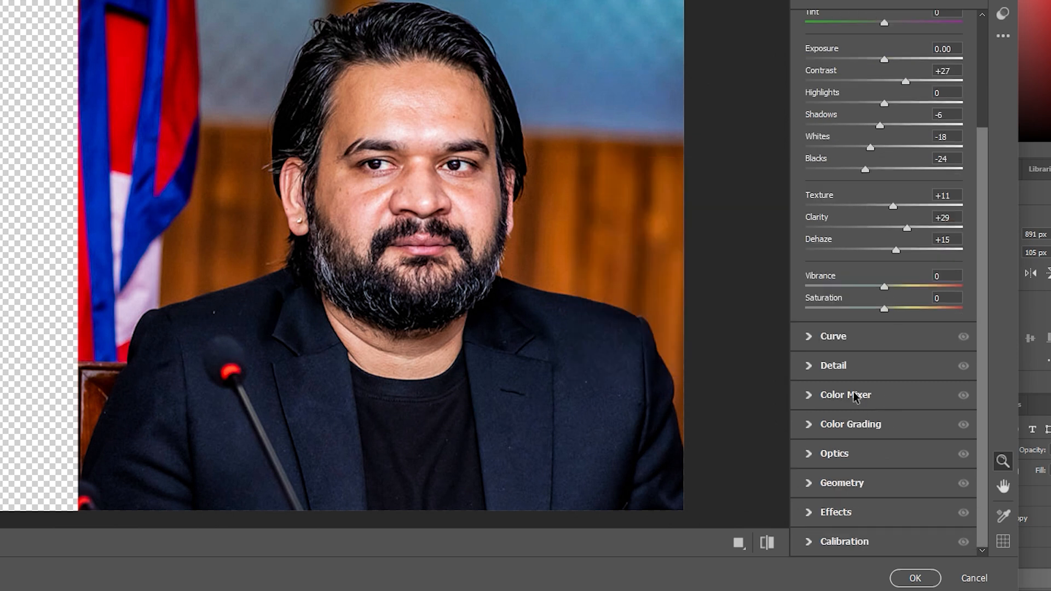
click(832, 367)
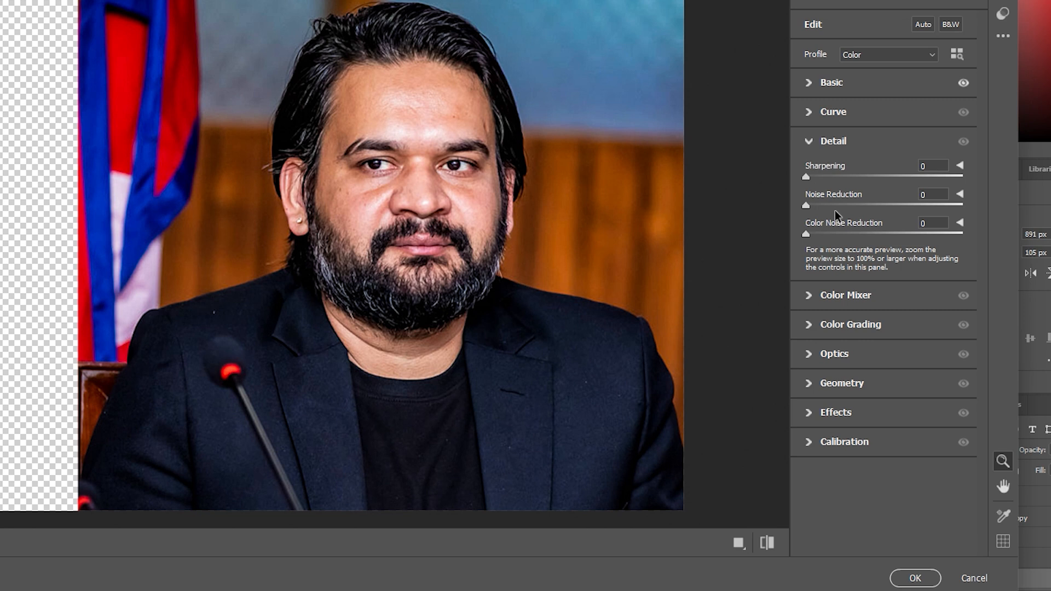
drag(825, 177, 856, 181)
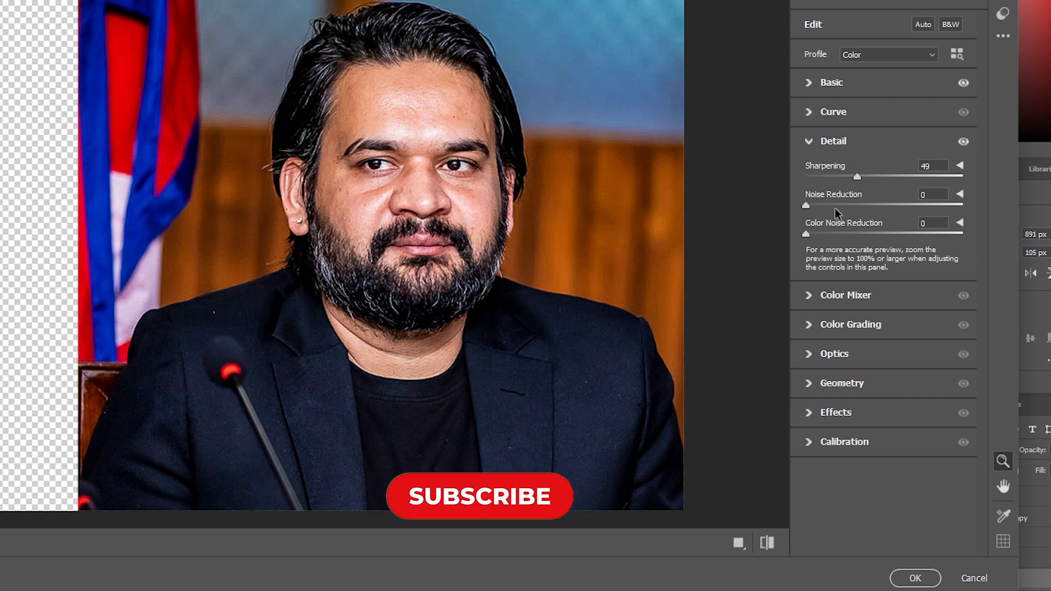
drag(823, 203, 845, 203)
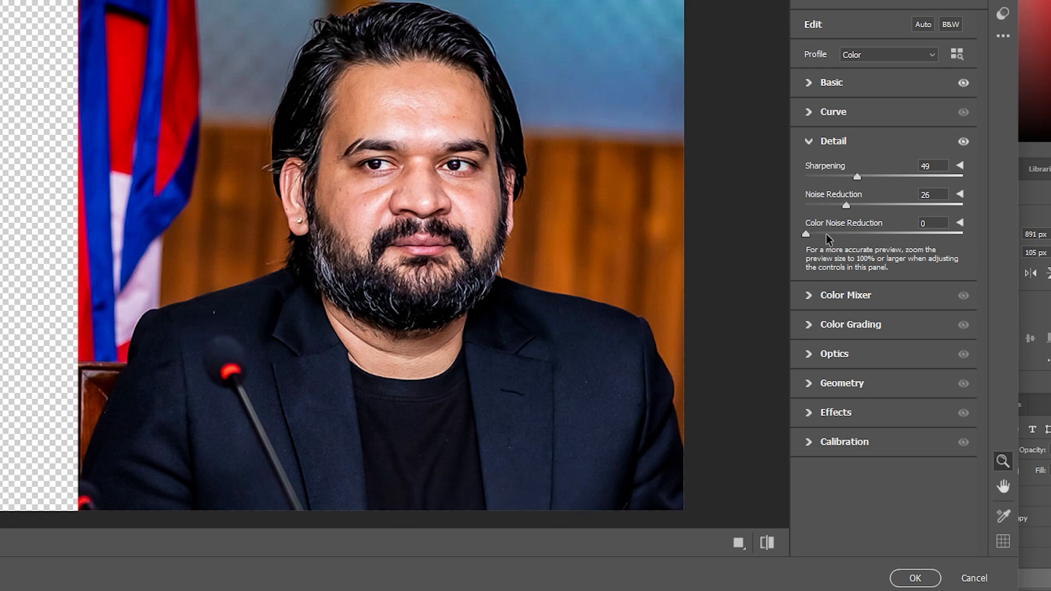
drag(827, 234, 832, 232)
Step: Add Grain of 16 and darken the photo's edges with Vignetting of -35
click(828, 412)
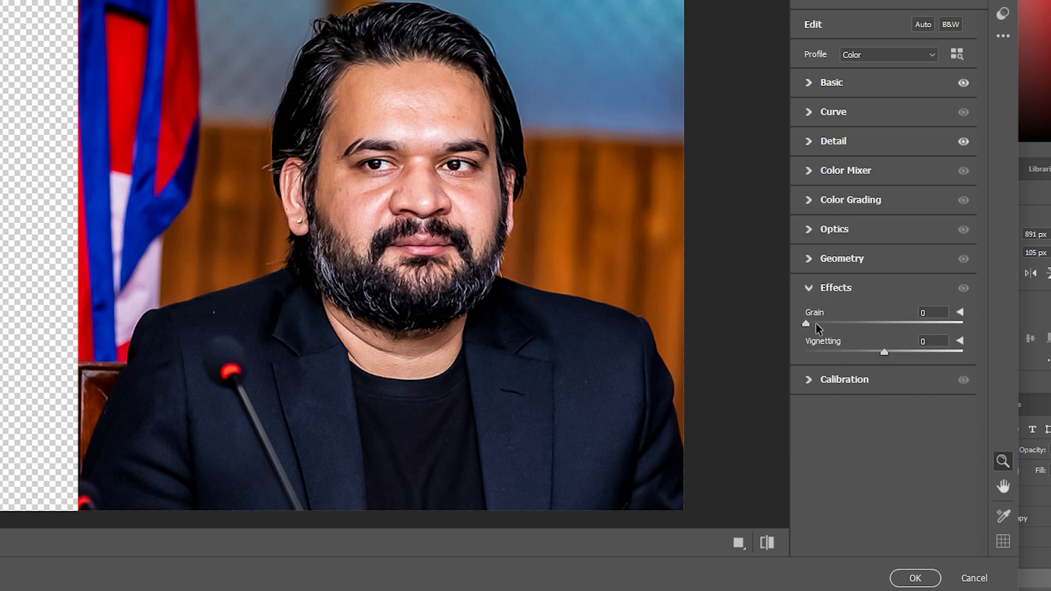
drag(814, 323, 831, 322)
drag(881, 350, 852, 352)
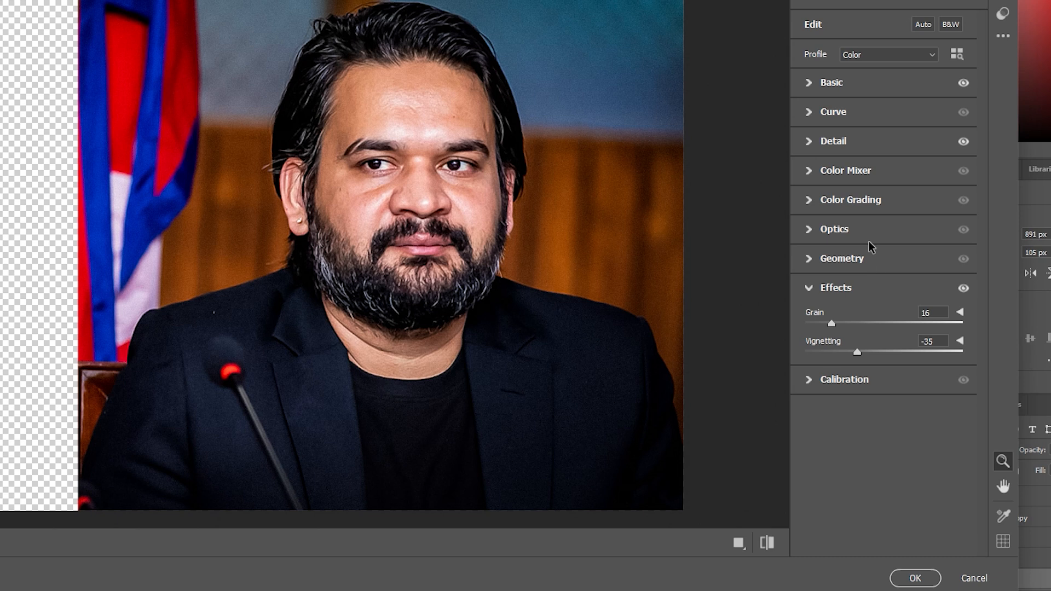
Step: Set Exposure to +0.20 and Clarity to +52, and apply the Camera Raw adjustments to the layer
click(825, 82)
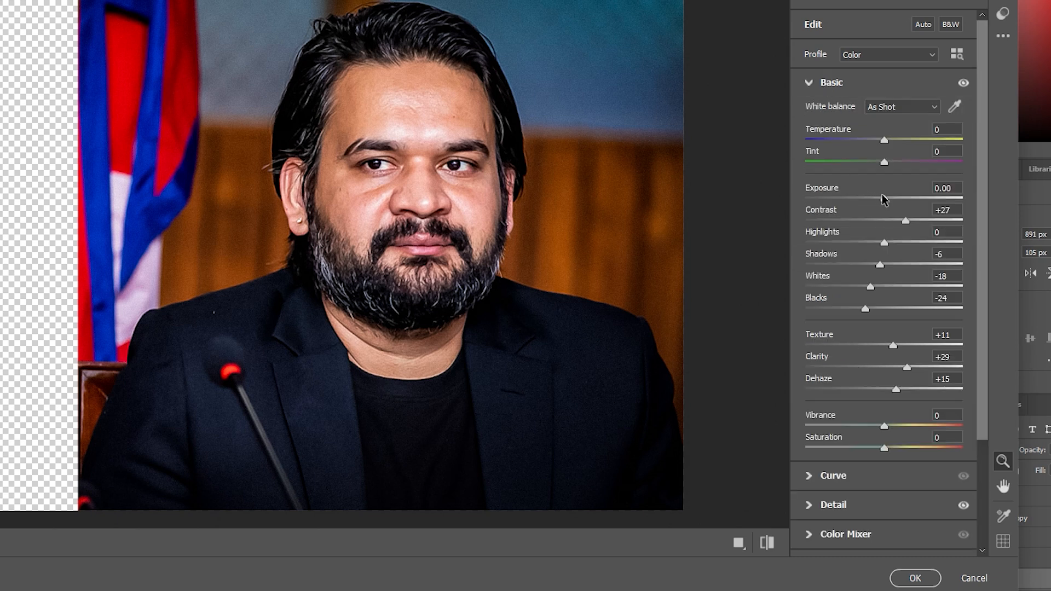
drag(883, 199, 887, 200)
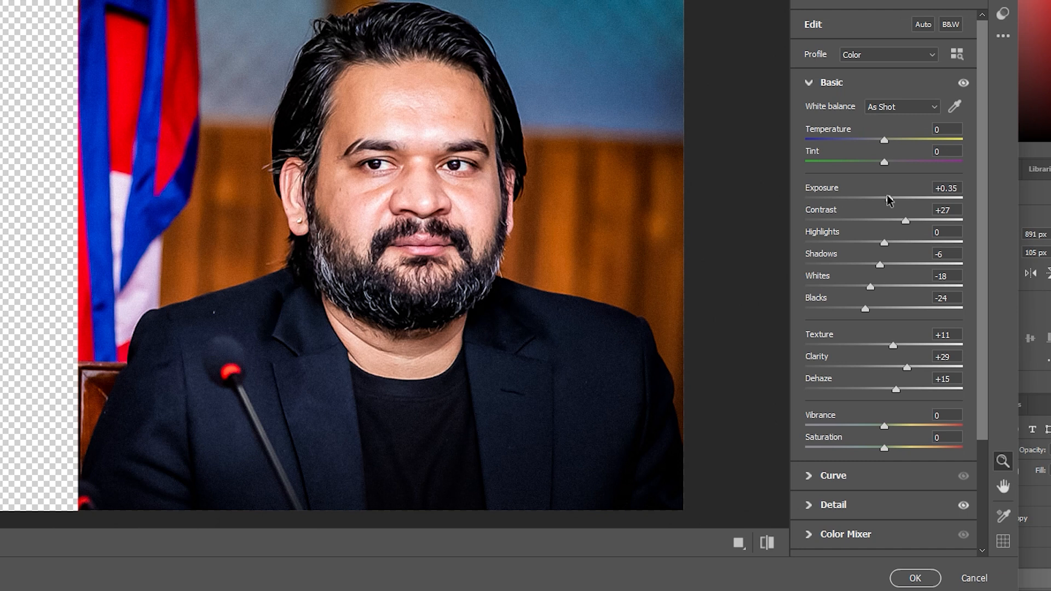
drag(887, 195, 884, 196)
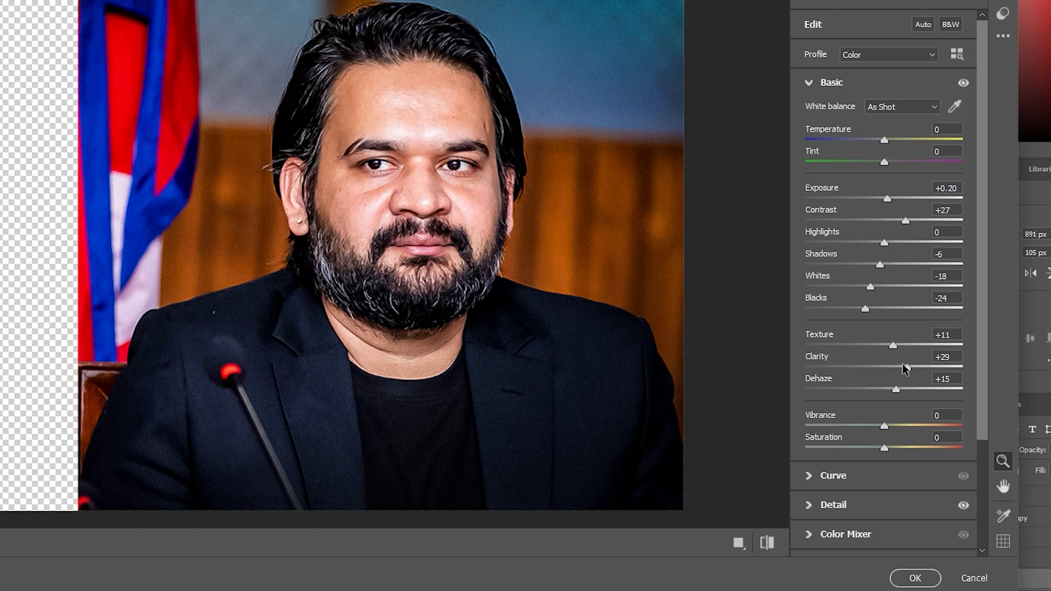
drag(904, 369, 920, 370)
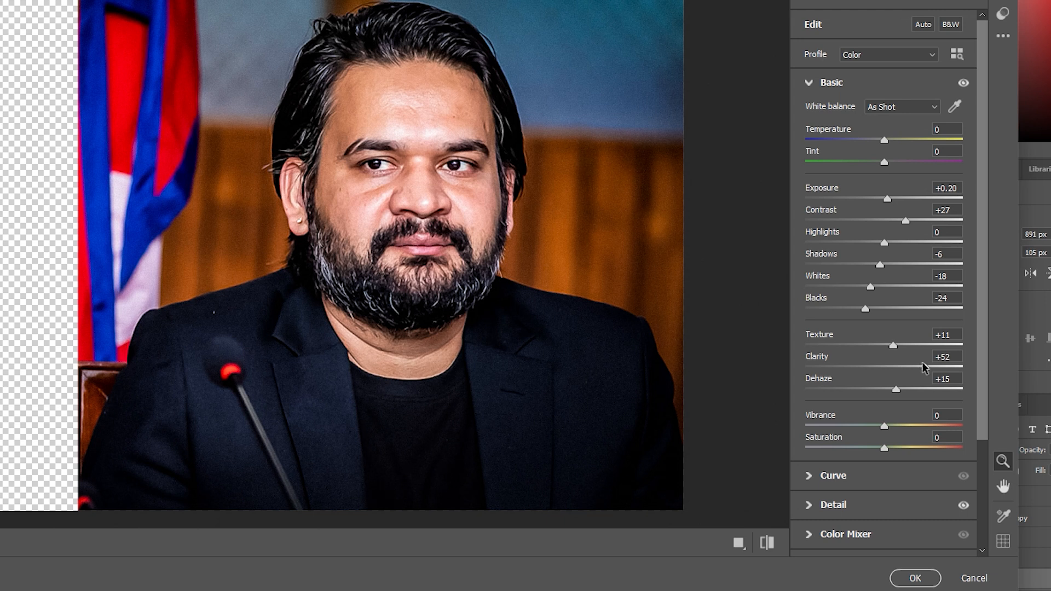
scroll(867, 392, down, 2)
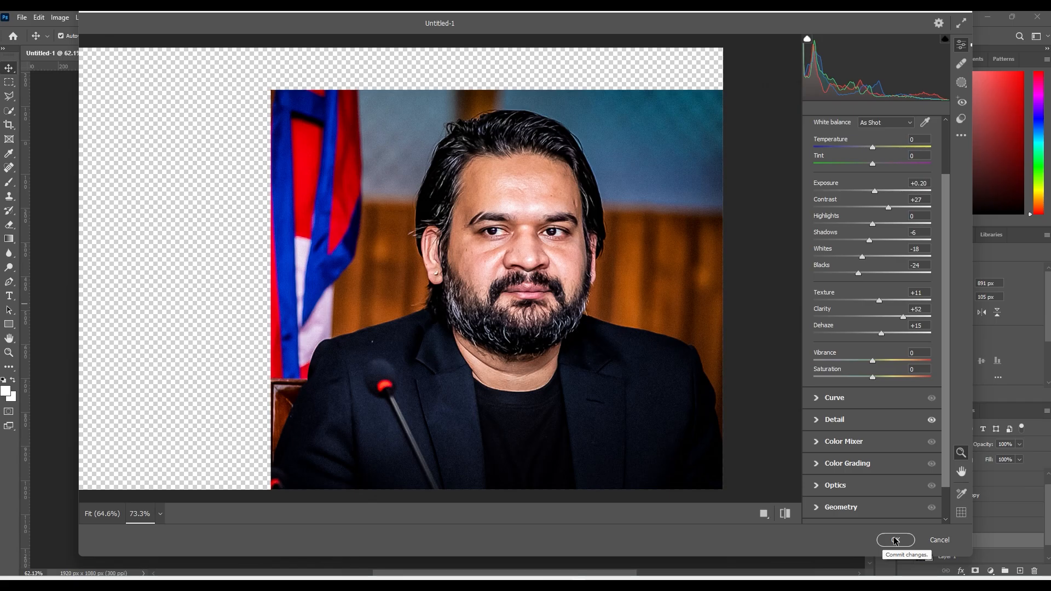
click(895, 540)
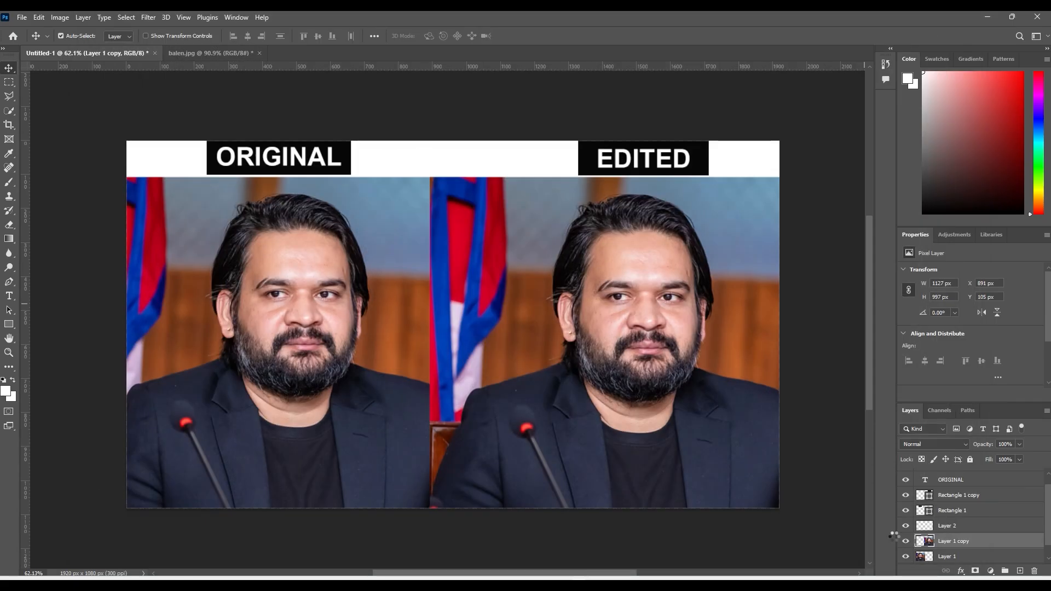